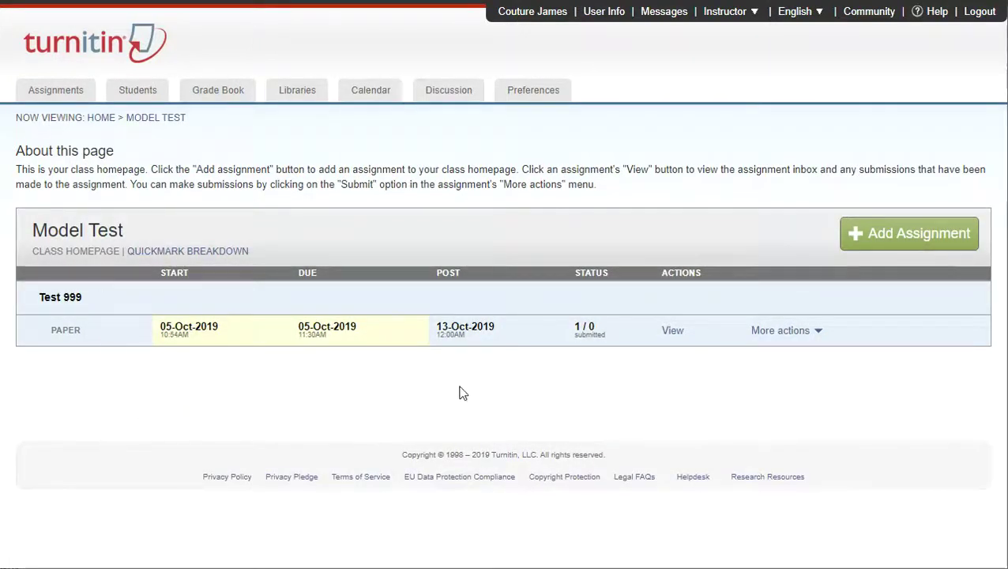
Open the Mongol DBQ submission in the Test 999 assignment for grading
click(673, 331)
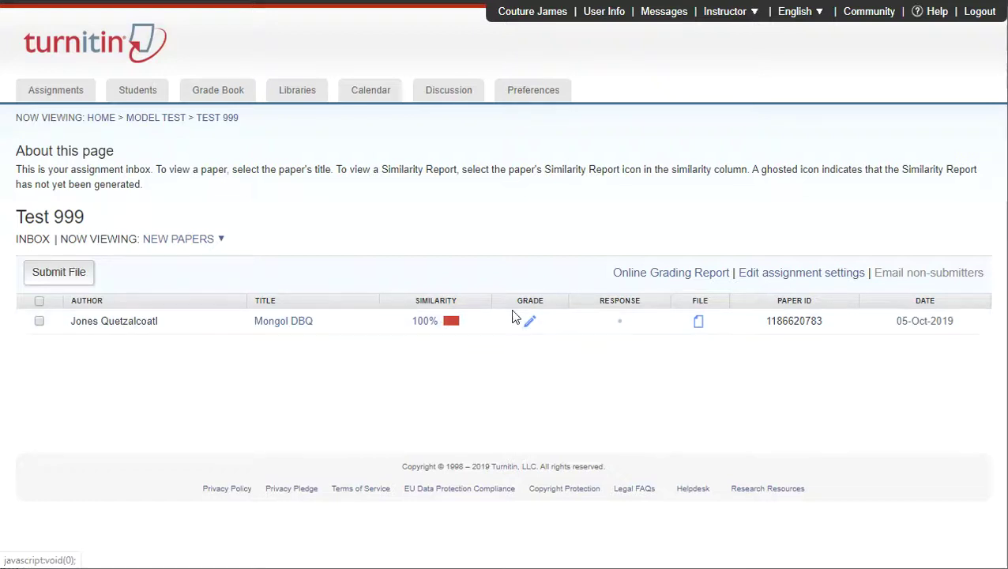
click(530, 323)
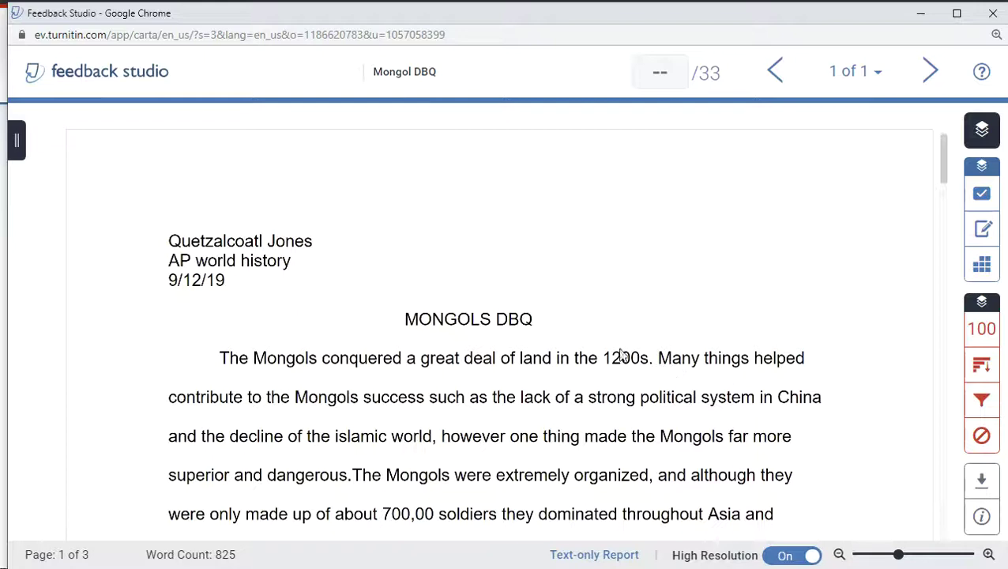
mouse_move(908, 561)
mouse_down()
mouse_move(877, 556)
mouse_move(901, 558)
mouse_up()
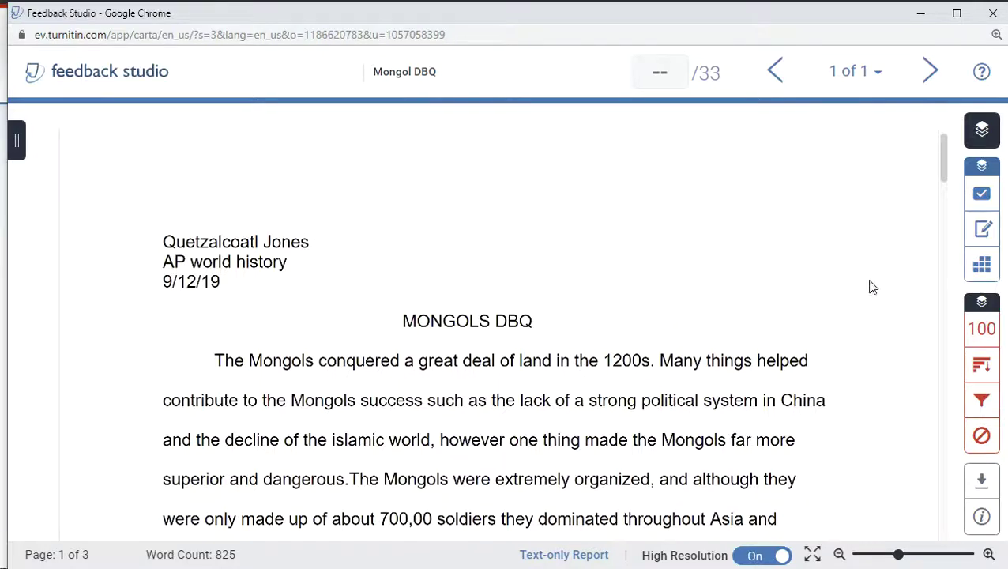
Open the grading form manager for the paper and select the "50 point essay - v1" grading form
click(981, 267)
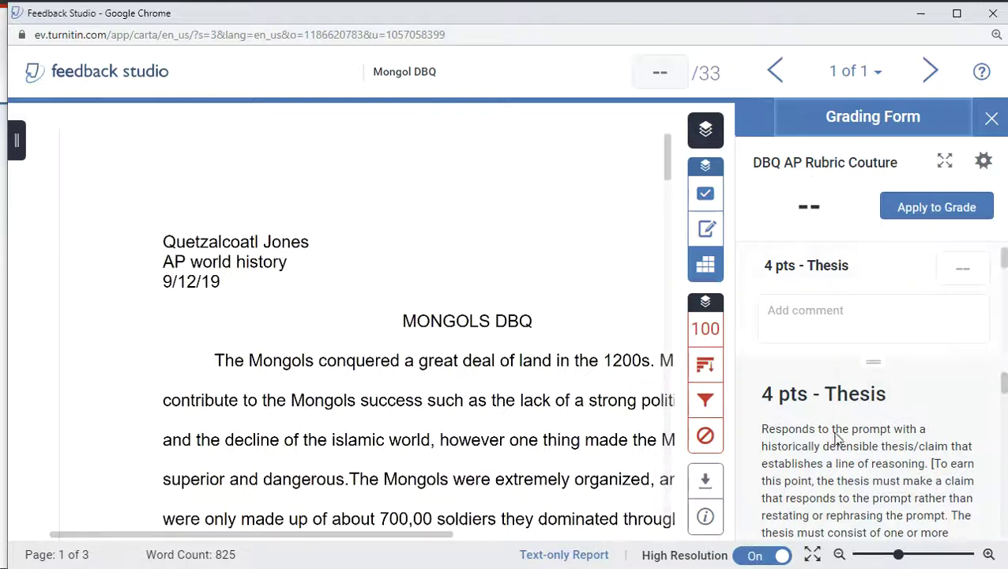
click(983, 162)
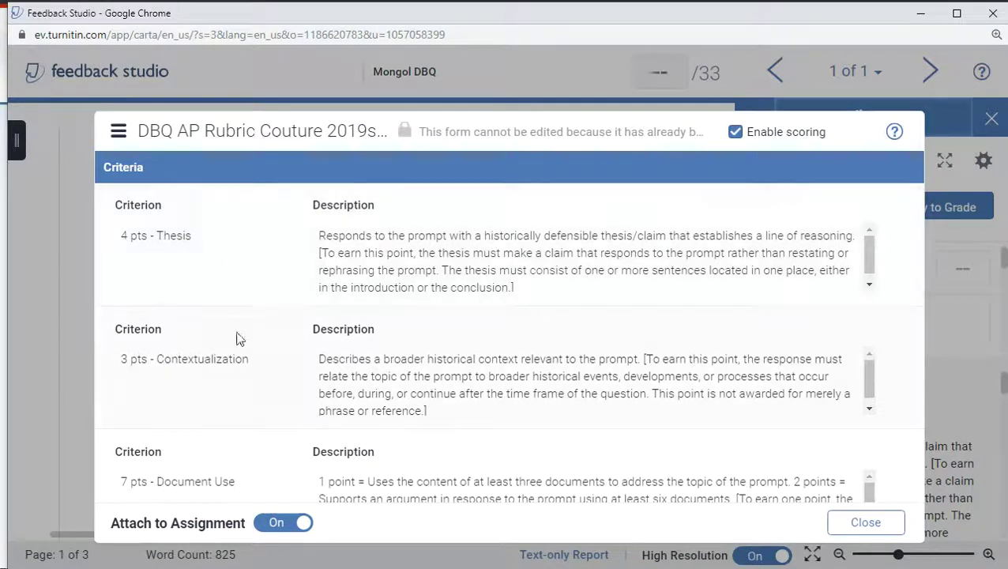
click(118, 131)
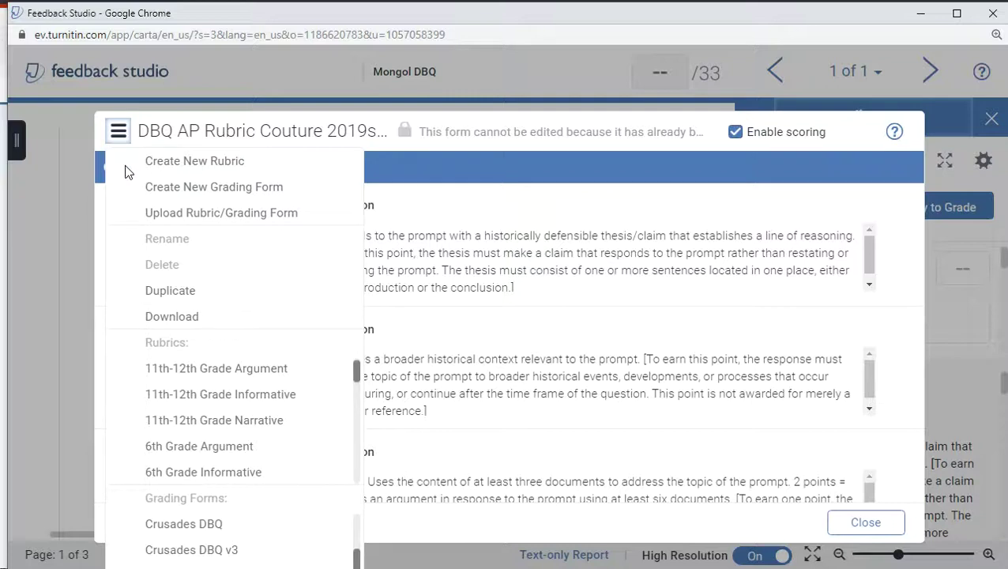
scroll(207, 387, down, 5)
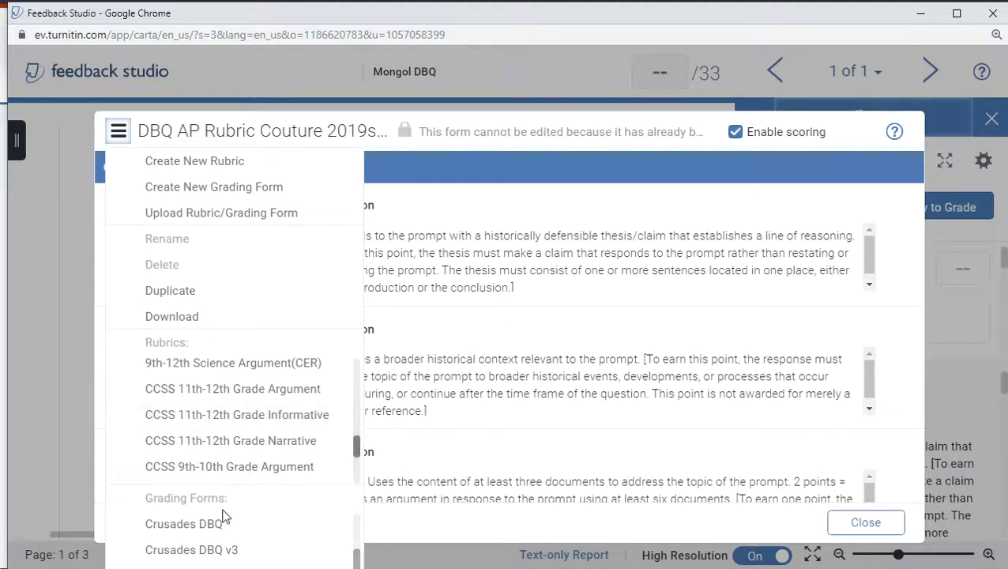
drag(355, 545, 355, 531)
scroll(356, 531, down, 1)
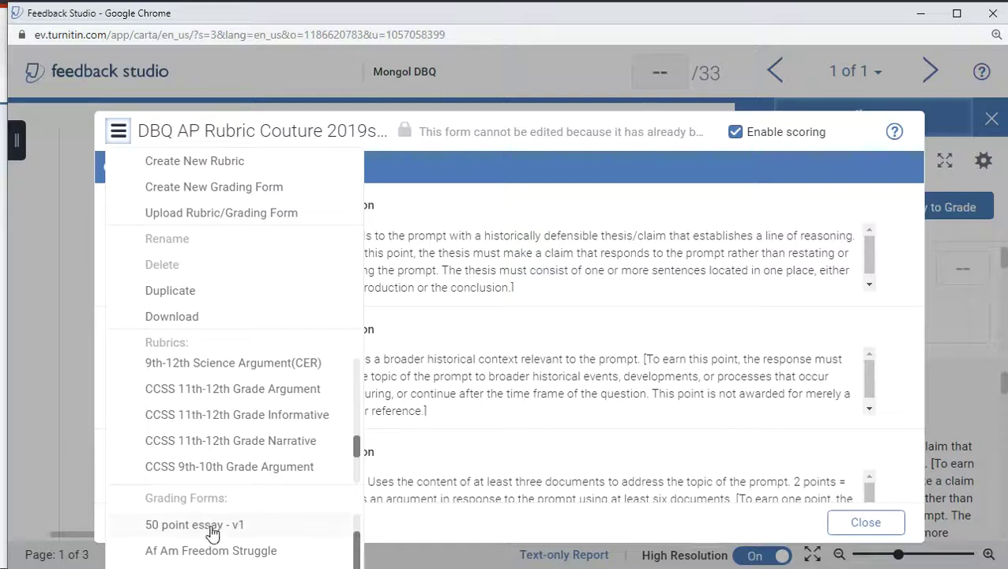
click(194, 524)
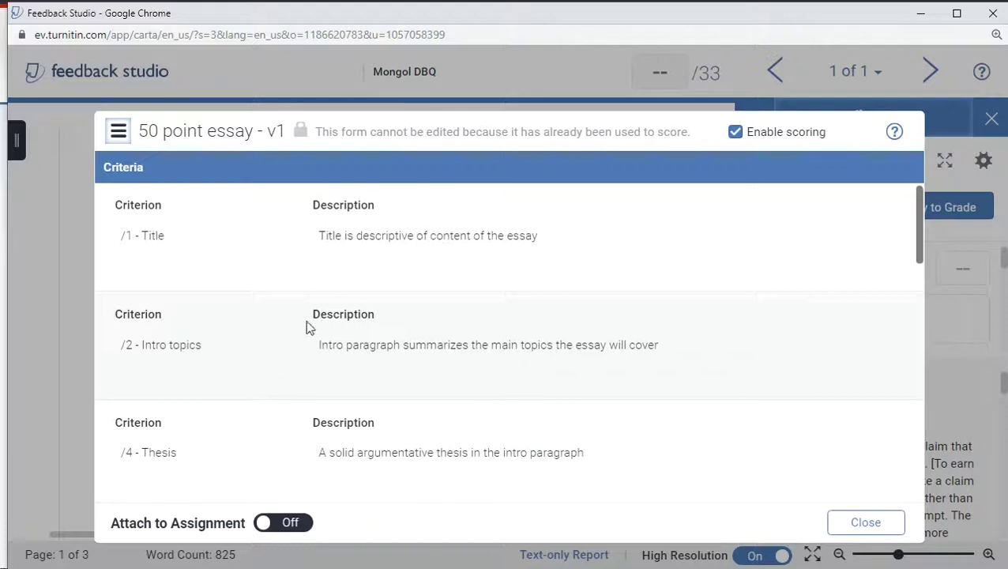
Attach the 50 point essay - v1 form to the assignment in place of the existing rubric and close the form manager
click(304, 523)
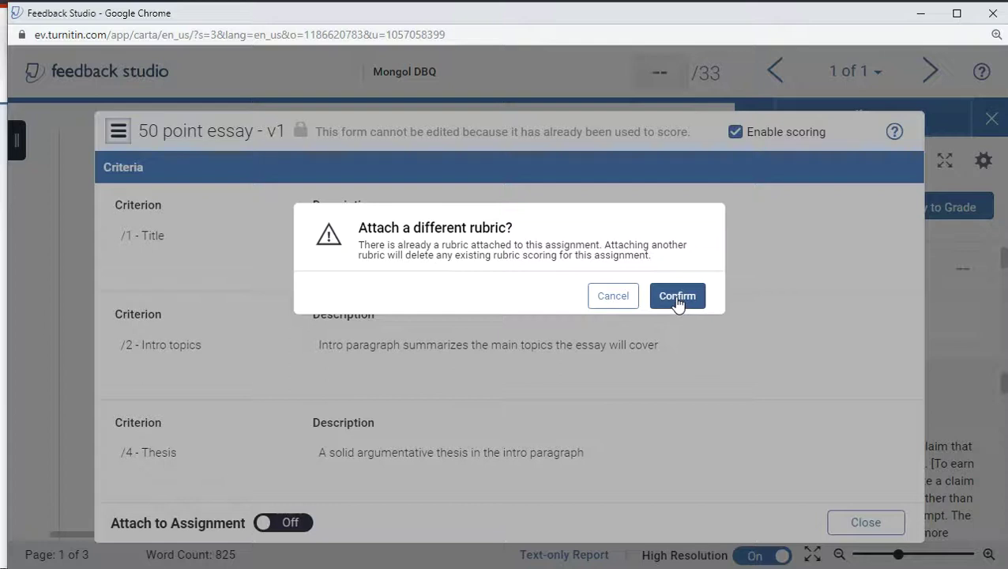
click(676, 297)
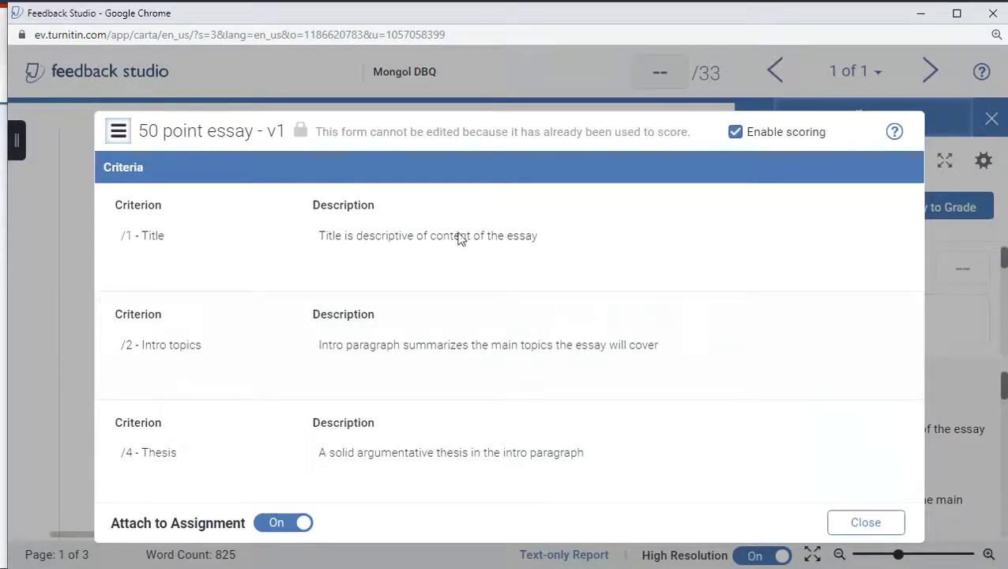
click(837, 527)
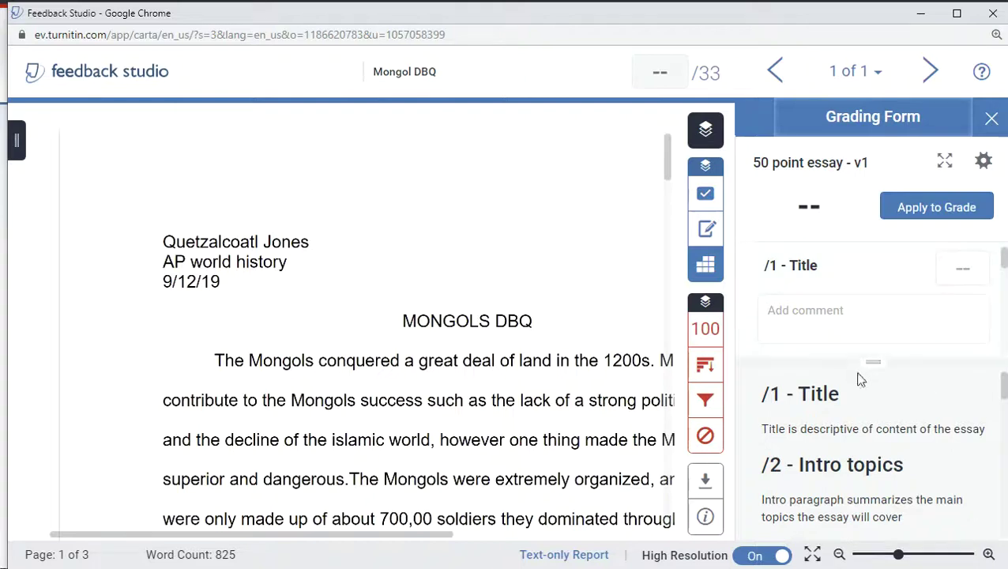
Expand the grading form into a separate window, narrow it and place it beside the essay text
drag(872, 361, 879, 474)
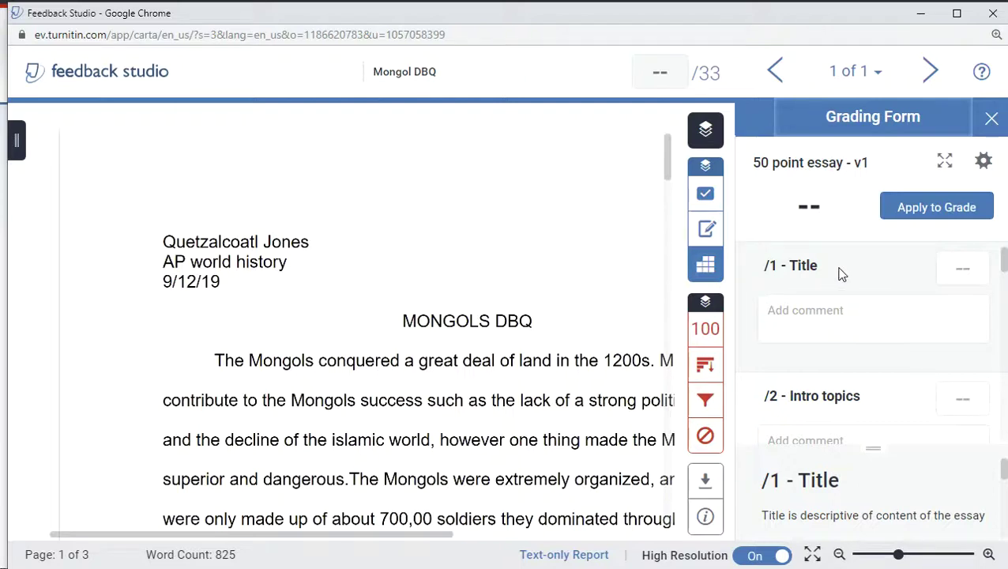
click(946, 164)
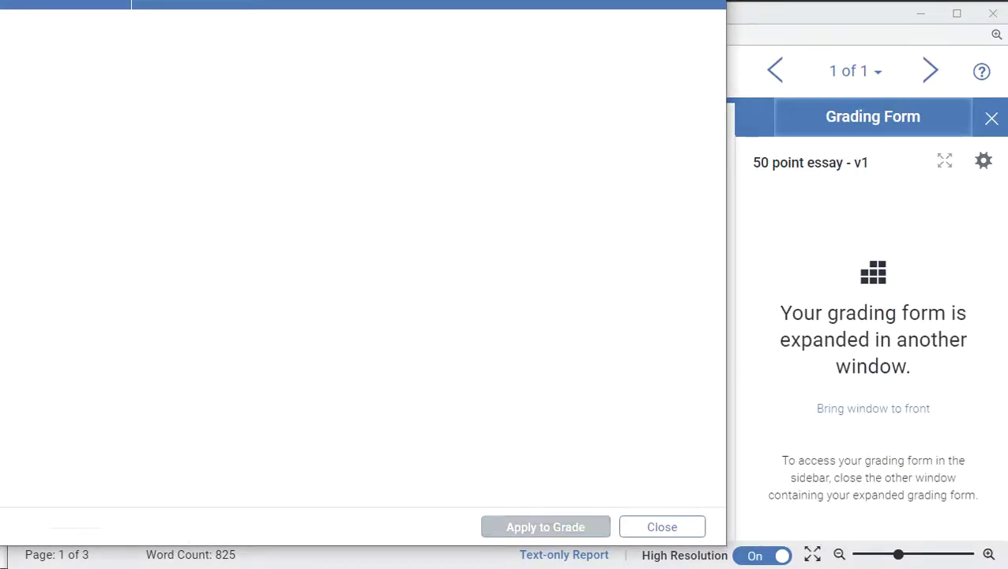
drag(707, 7, 832, 60)
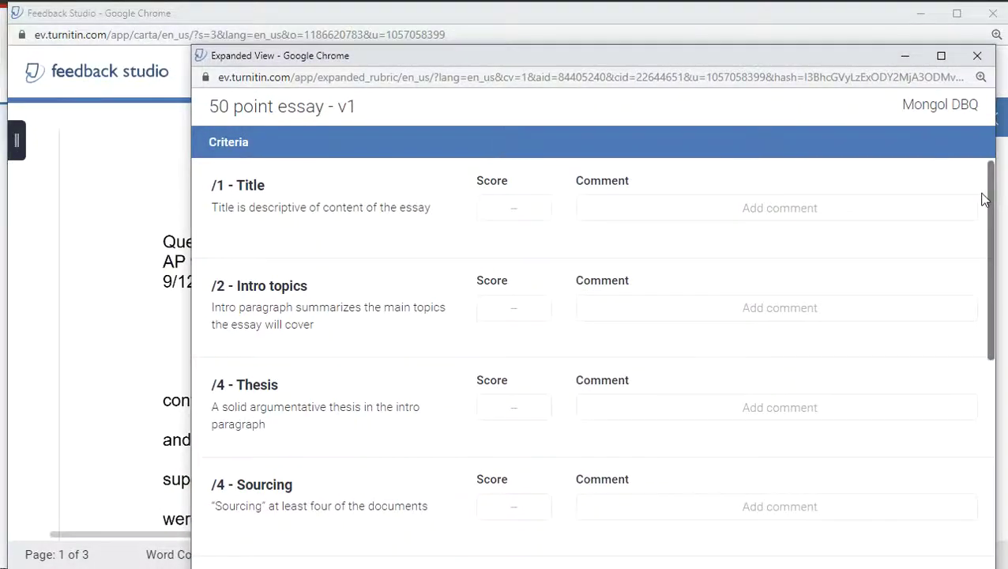
drag(993, 191, 598, 183)
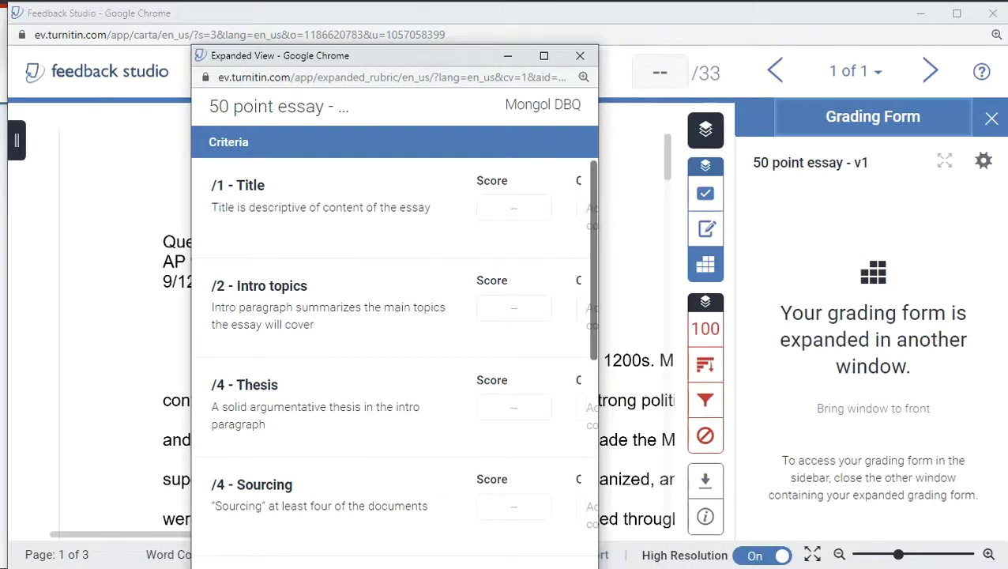
drag(406, 59, 805, 19)
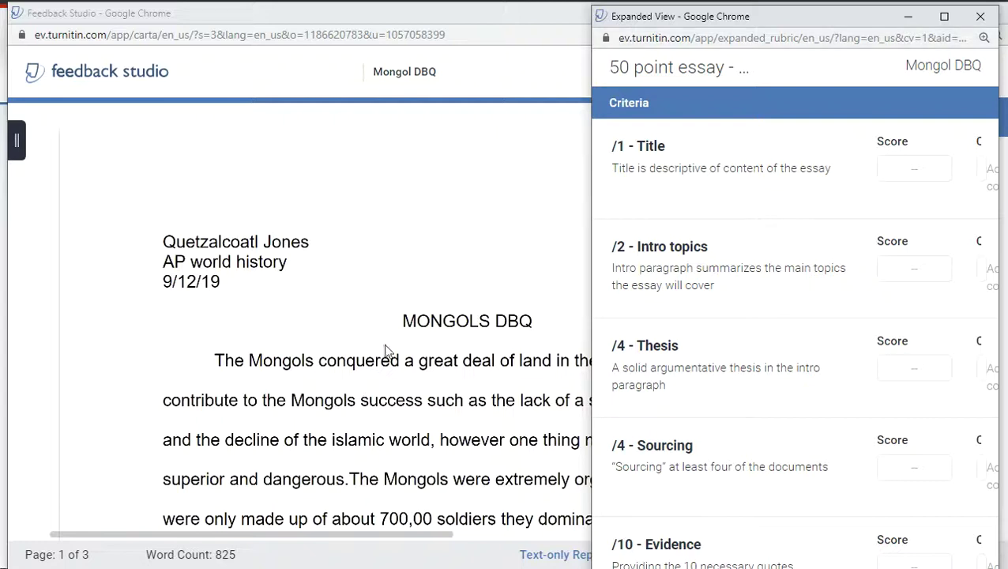
Enter a score of 0 for the Title criterion in the expanded grading form, keeping its window open
click(914, 170)
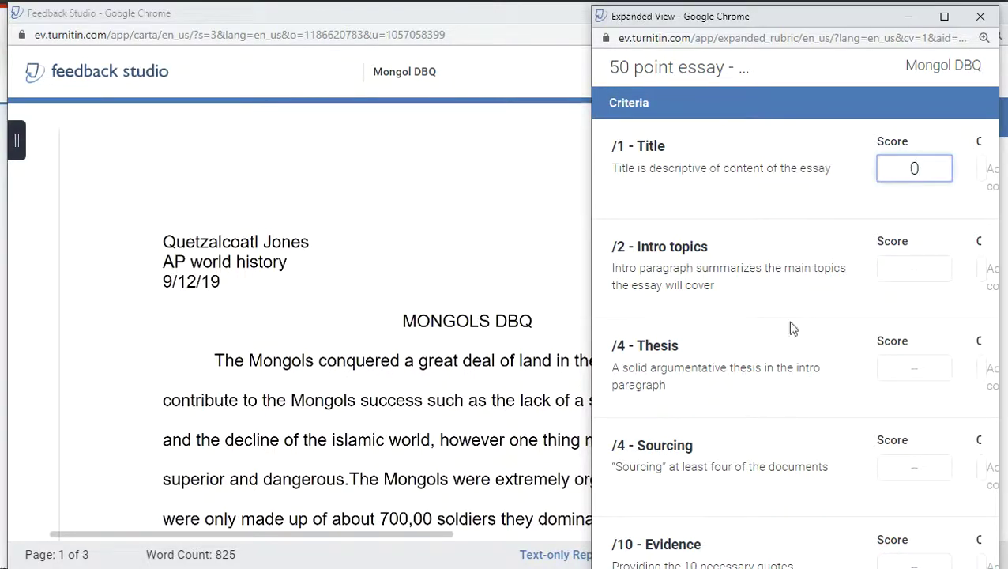
scroll(800, 274, down, 3)
scroll(801, 274, up, 3)
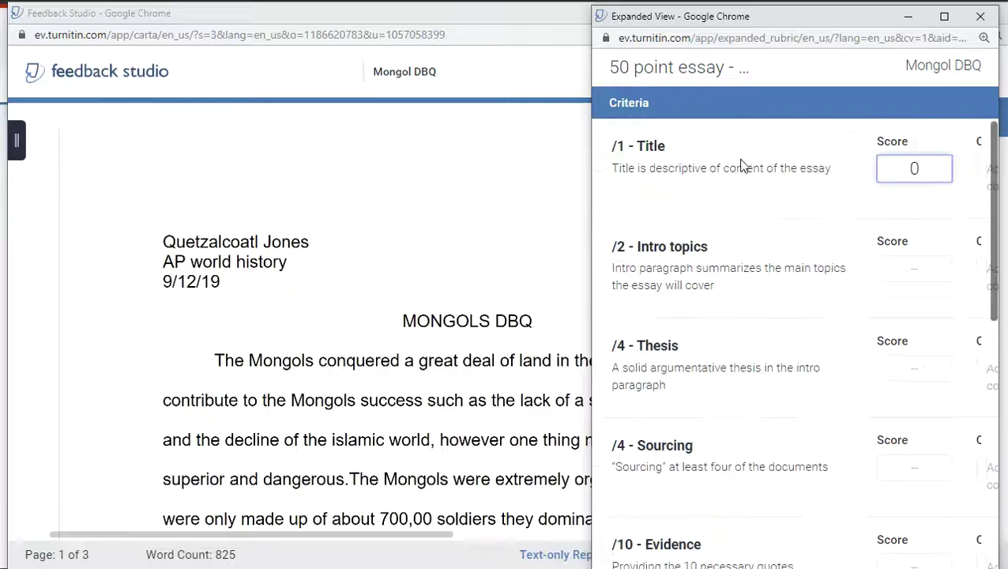
click(980, 17)
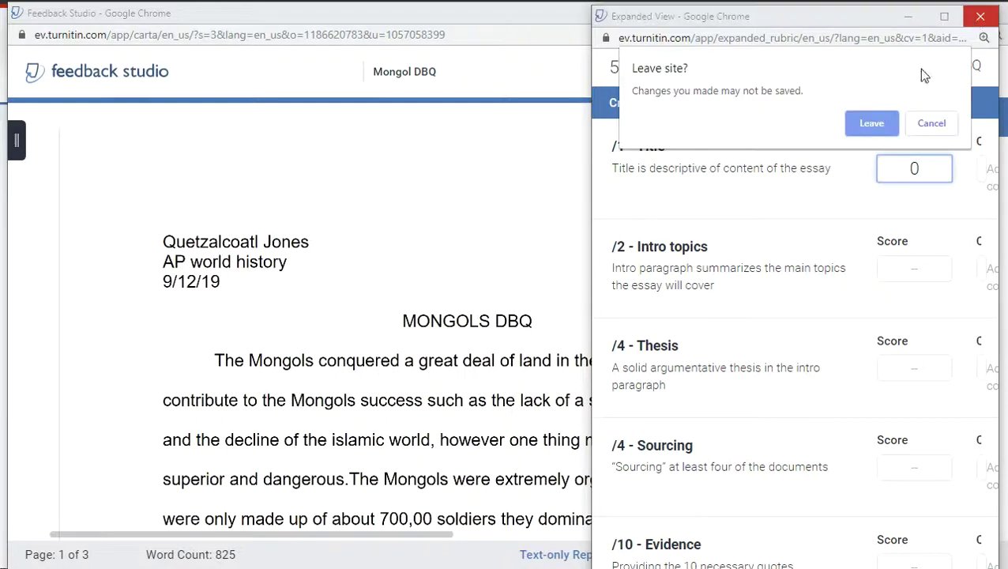
click(933, 126)
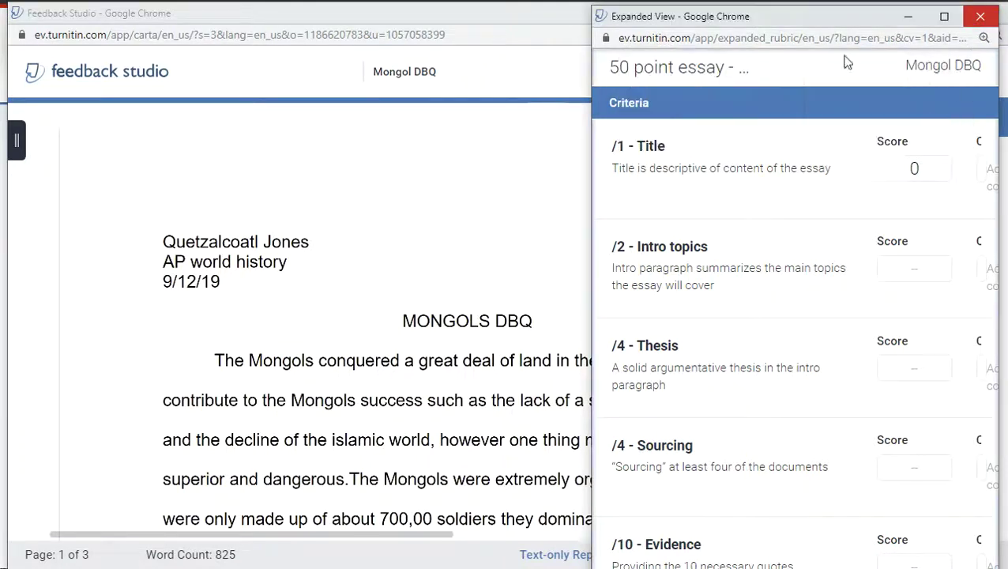
Return to the essay window, show the QuickMarks and zoom the essay out until its full line width fits
key(alt+Tab)
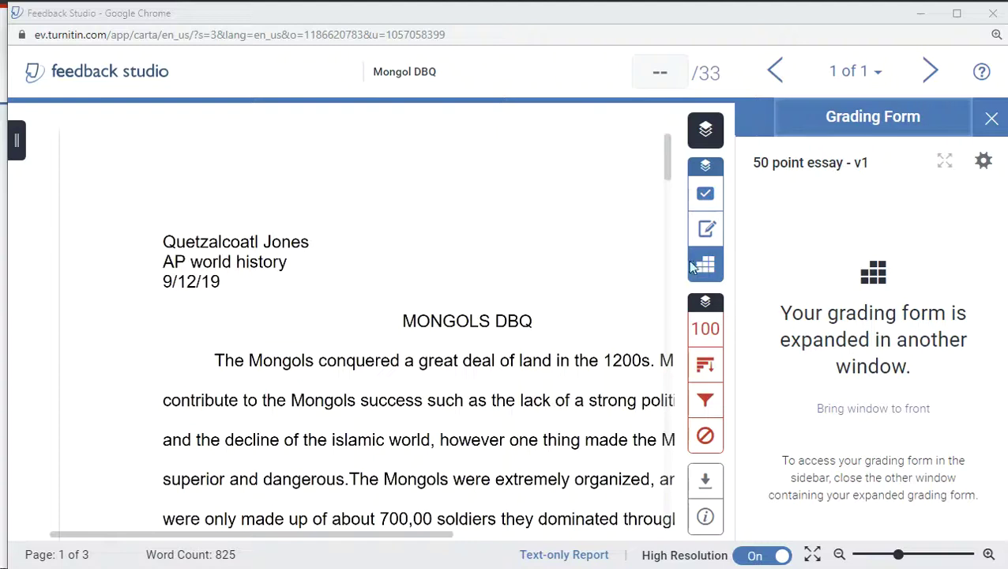
click(705, 197)
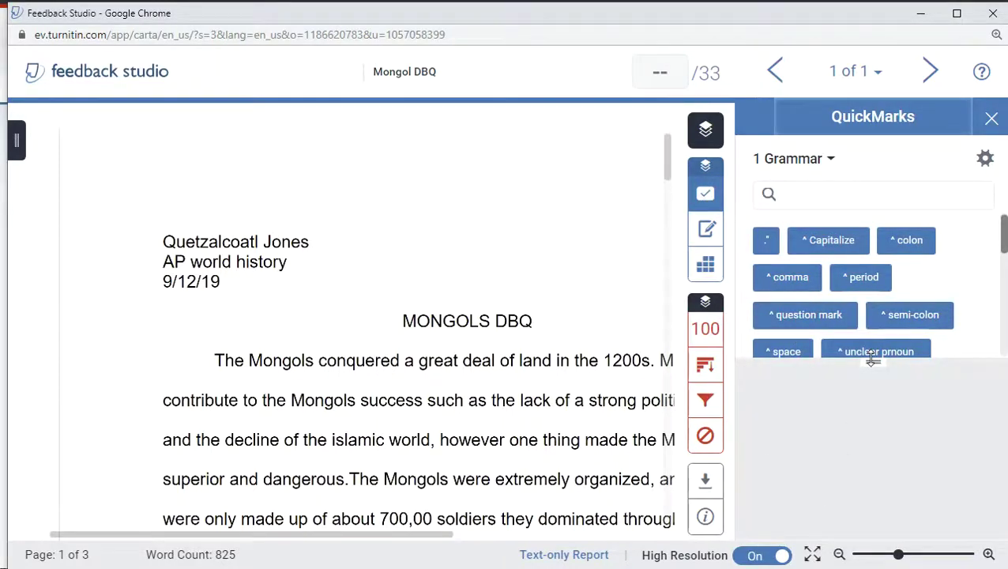
drag(898, 557, 885, 558)
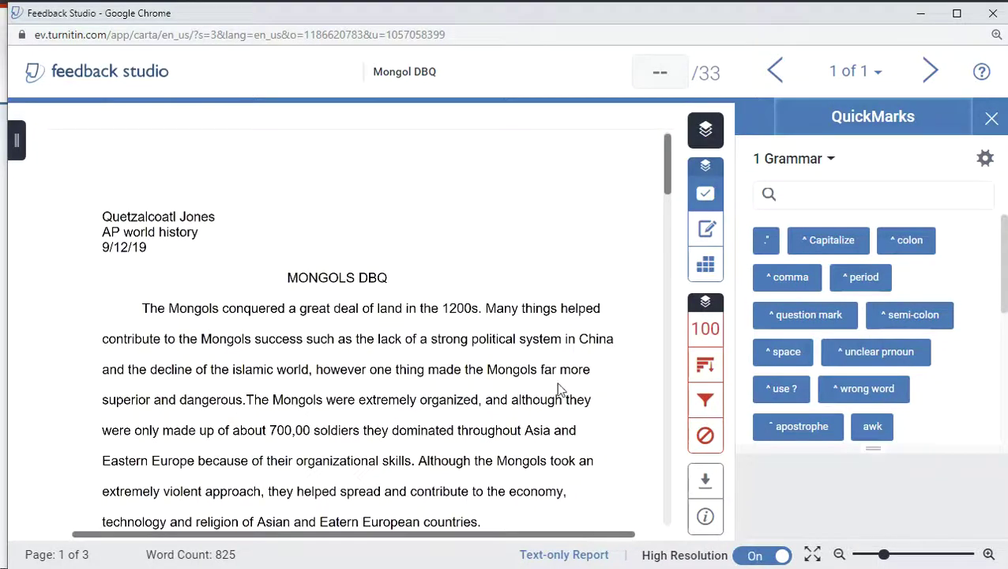
Place the "hook cliché" QuickMark from the "3 Thesis, Intro & Conclusion" set at the start of the first paragraph
click(805, 161)
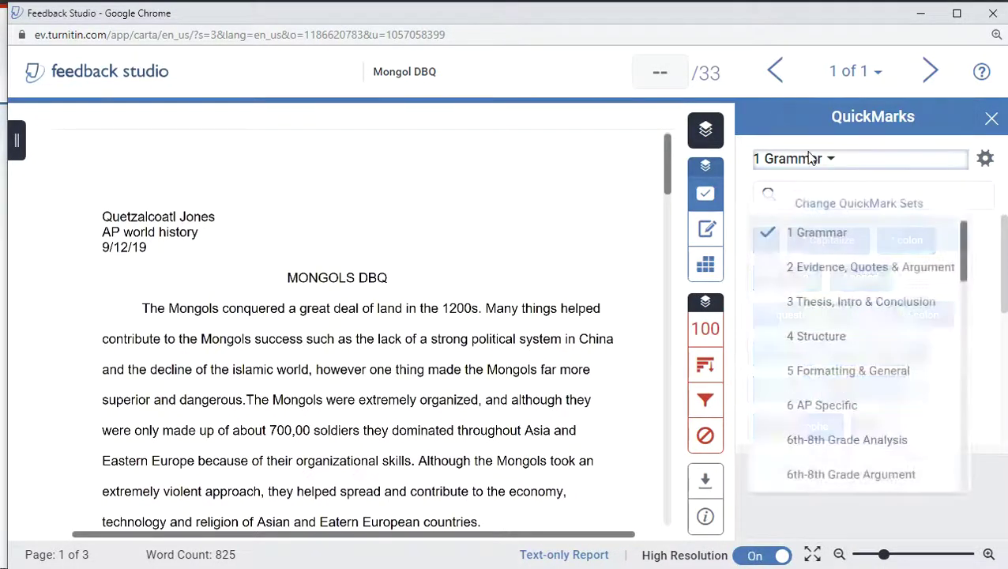
click(823, 312)
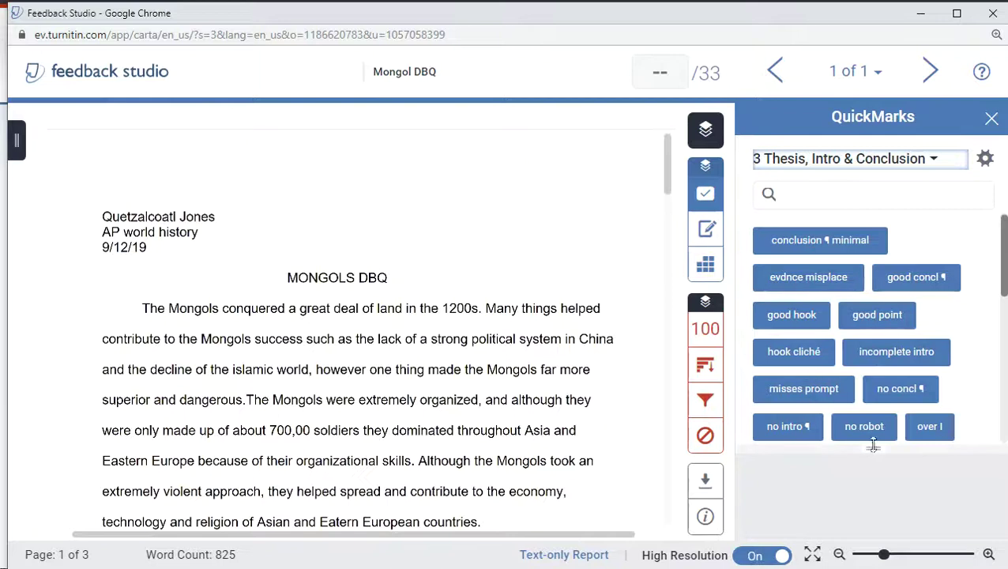
drag(798, 354, 93, 305)
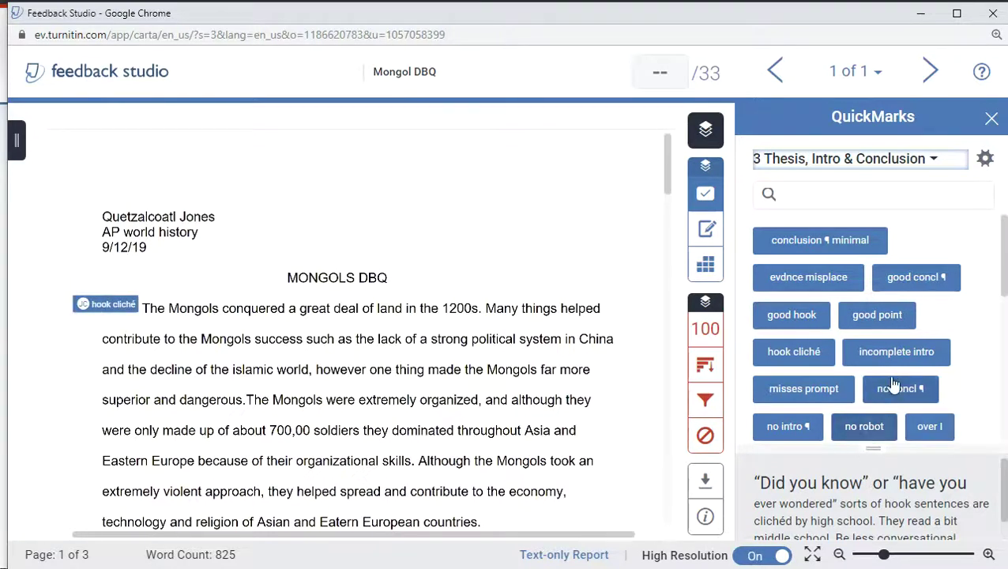
Place a "no concl ¶" QuickMark near the end of the first paragraph and delete it again
drag(899, 390, 498, 482)
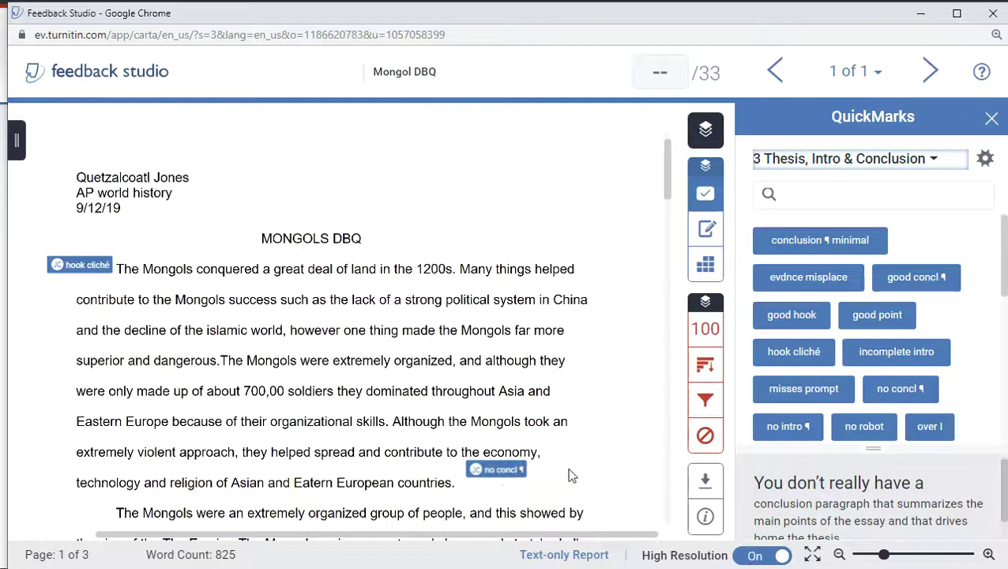
click(500, 474)
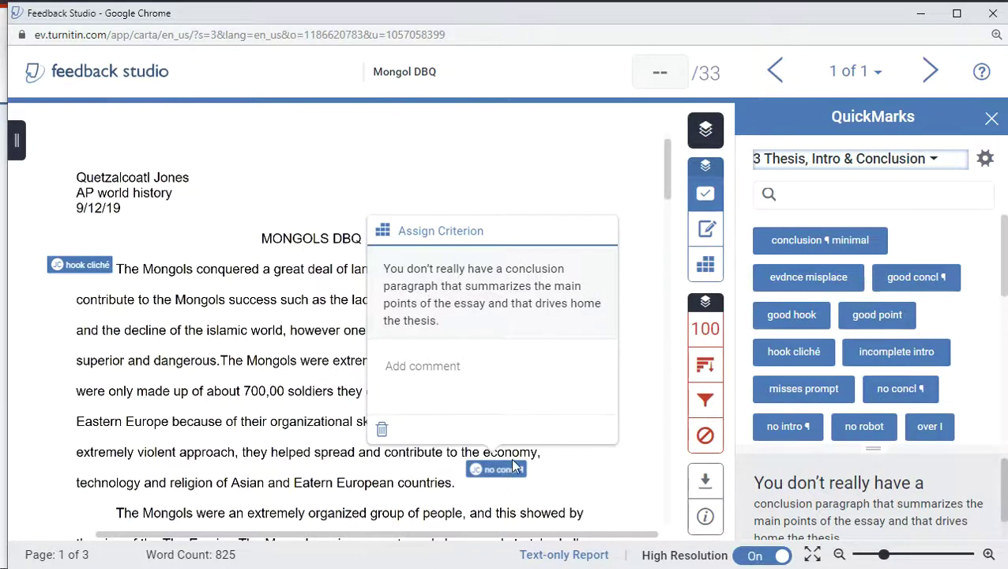
click(381, 431)
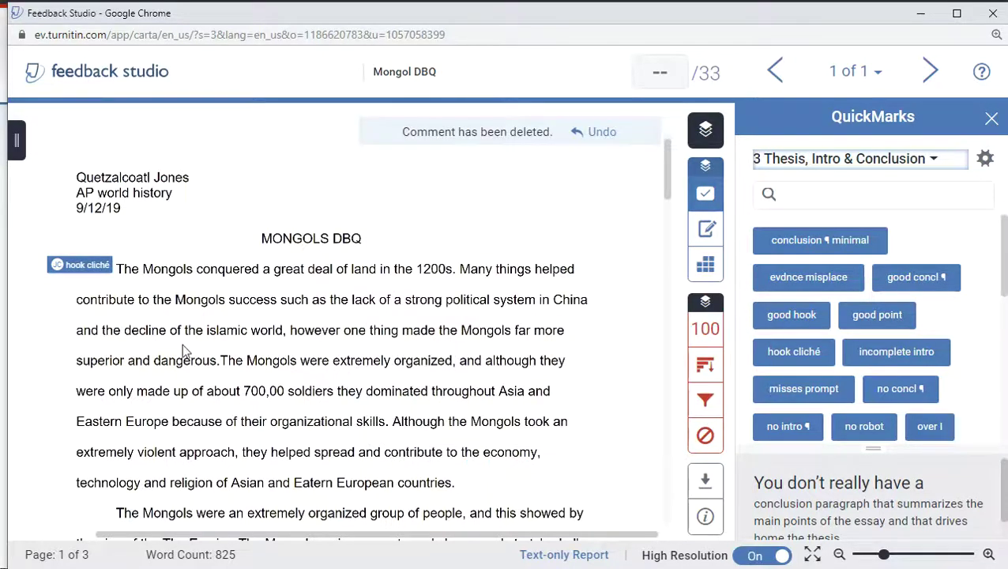
From the "1 Grammar" QuickMark set, place "good writing" beside the first paragraph's "Asia and" line and "Frag." beside the second paragraph's "(Doc. 10)" line
click(816, 157)
click(817, 232)
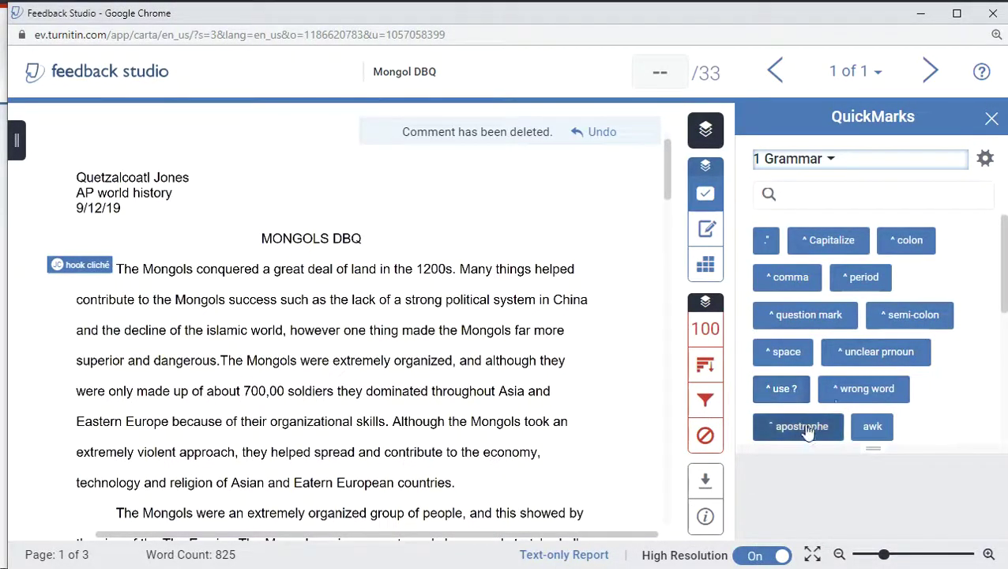
scroll(806, 426, down, 2)
drag(822, 379, 594, 388)
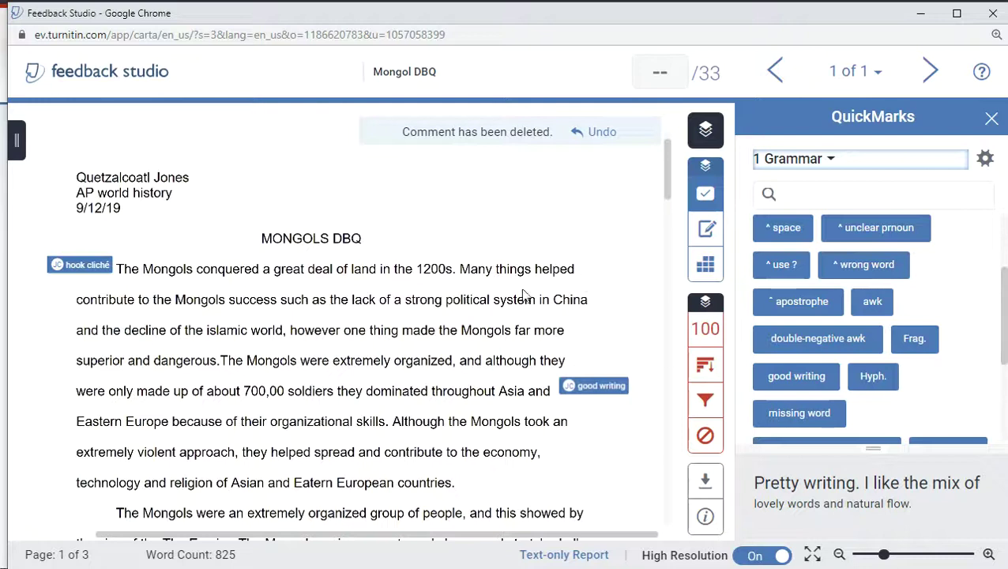
scroll(553, 294, down, 2)
drag(914, 338, 576, 411)
Place the "good counter-argument" QuickMark from the "2 Evidence, Quotes & Argument" set after "simplify the process of" in the second paragraph
click(784, 163)
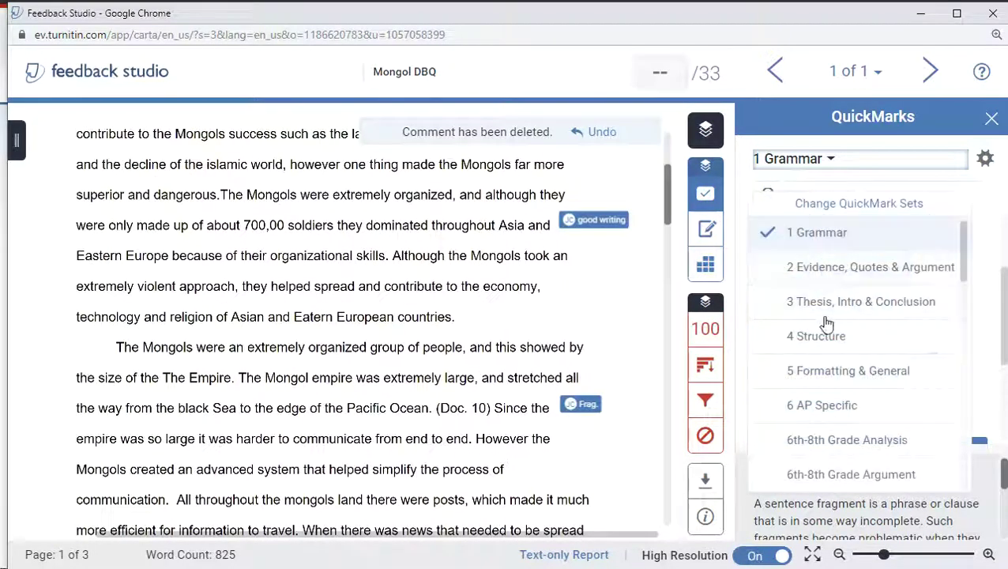
click(839, 269)
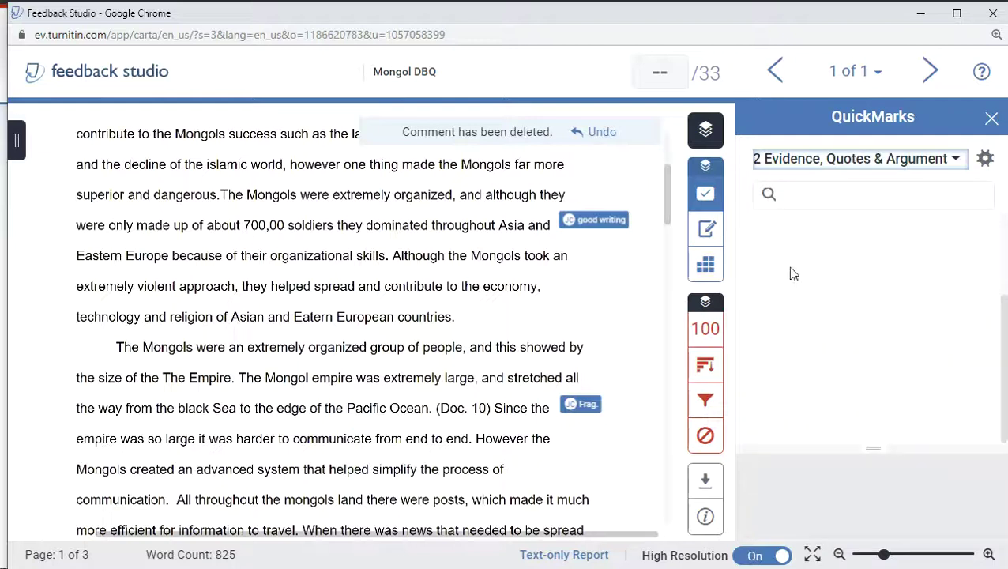
drag(827, 303, 526, 474)
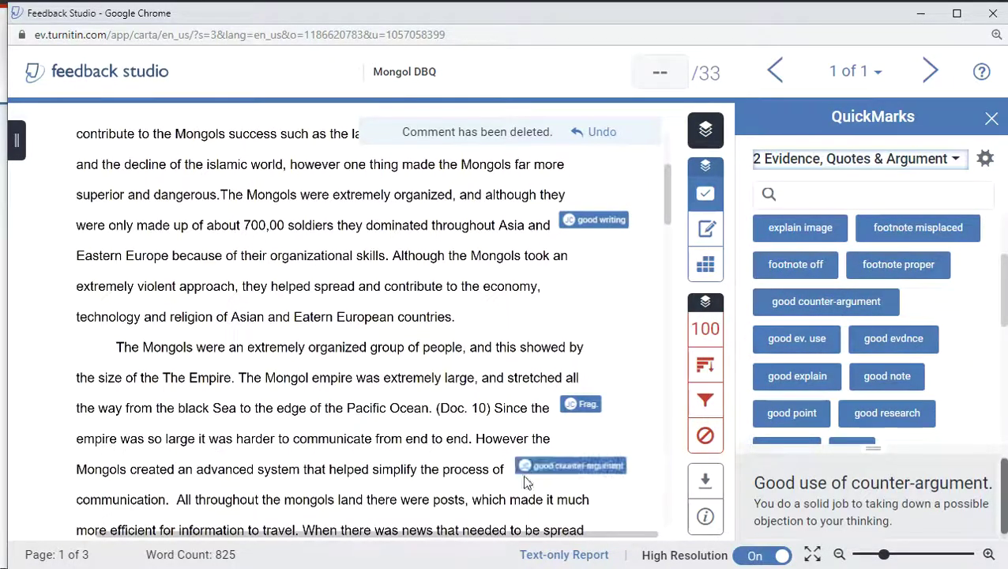
Read the comment behind the "good counter-argument" mark, and look through the rest of the essay to page 3 and back to the start
click(574, 467)
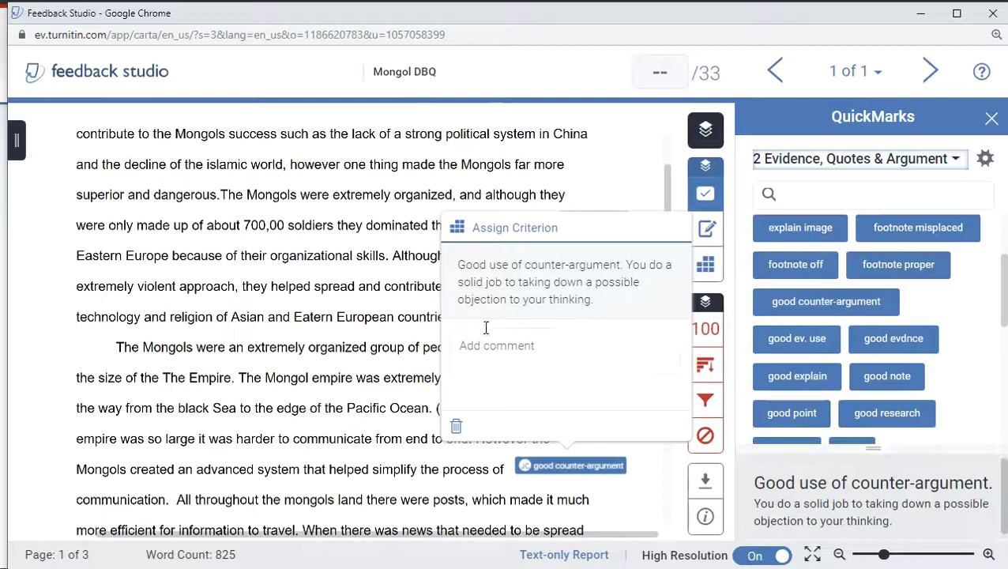
click(386, 303)
scroll(399, 360, down, 3)
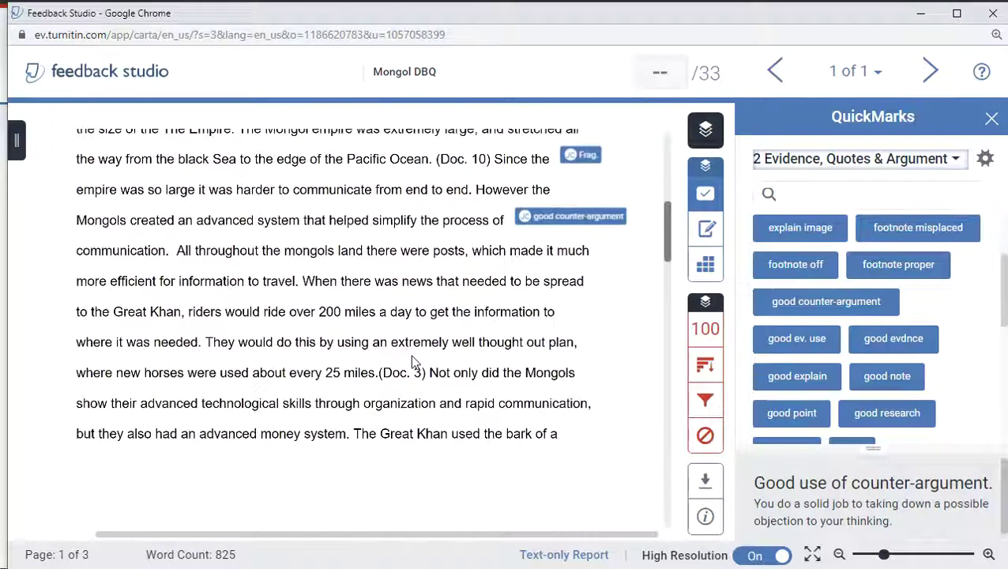
scroll(371, 395, down, 6)
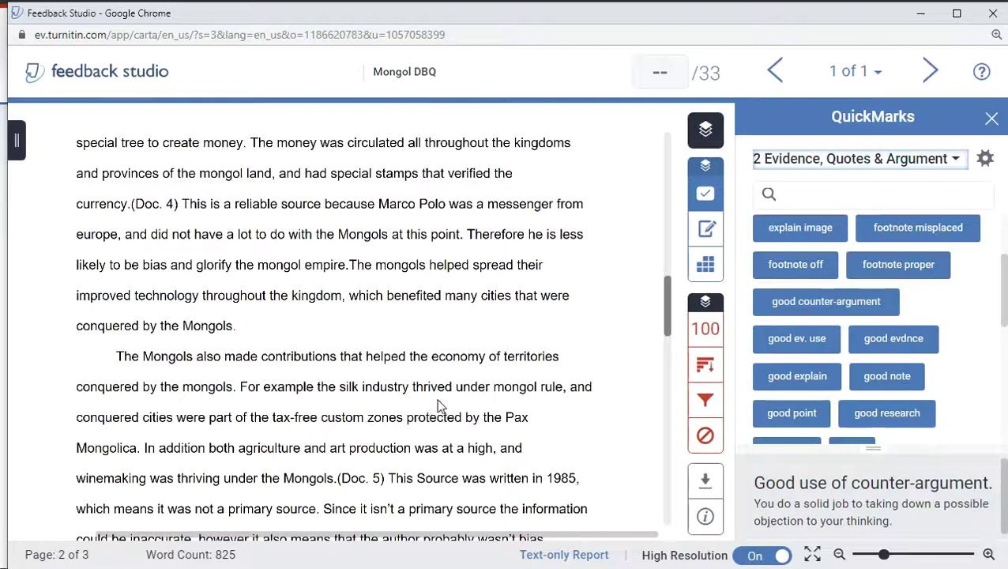
scroll(476, 387, down, 5)
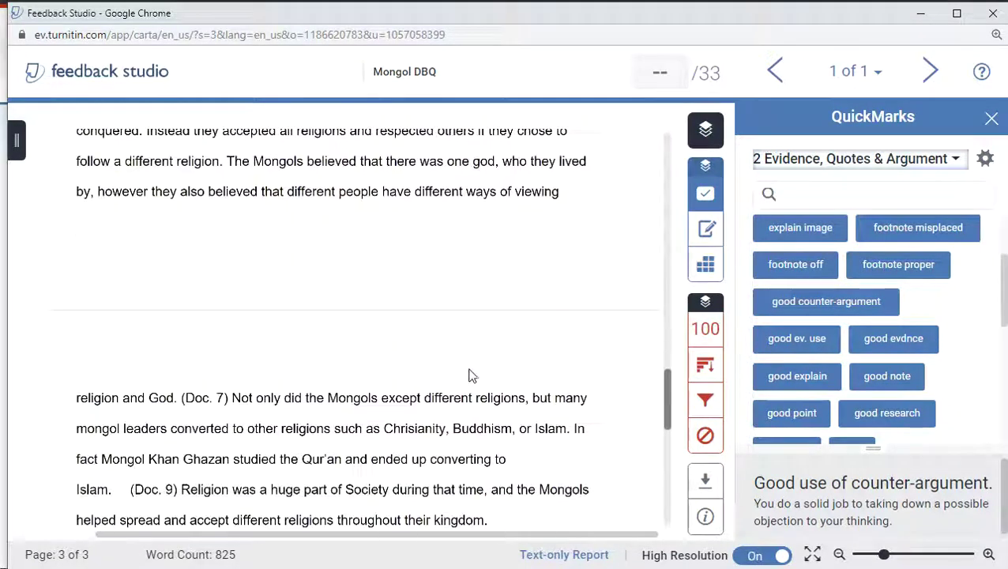
scroll(476, 378, up, 18)
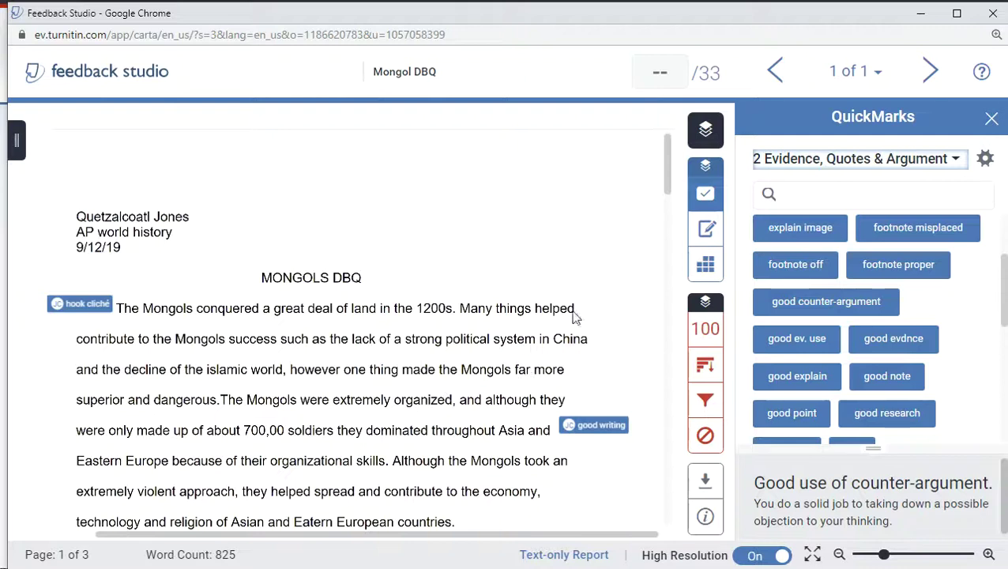
Check the "50 point essay - v1" grading form and return to the QuickMarks
click(707, 269)
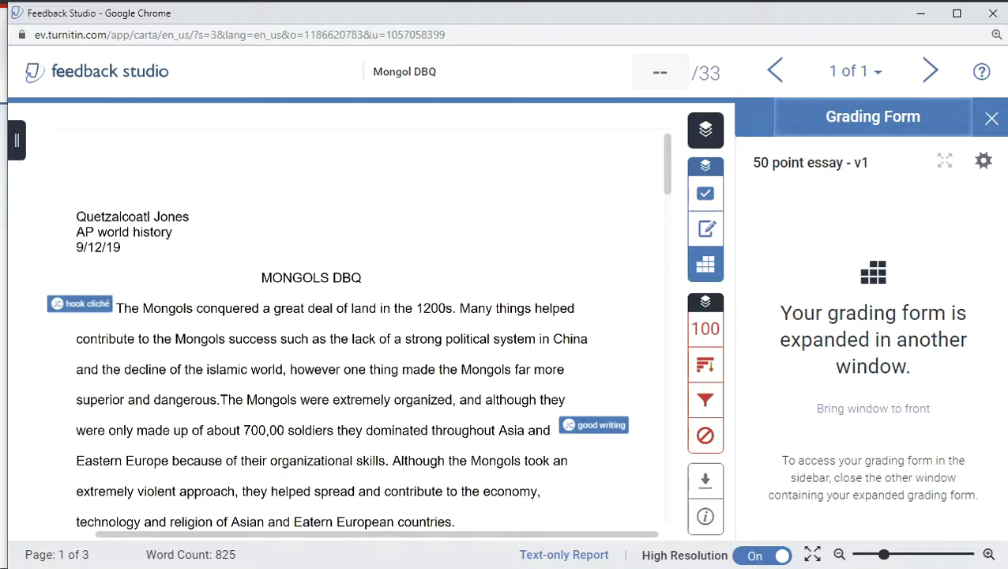
mouse_move(1007, 61)
mouse_down()
mouse_move(879, 60)
mouse_move(1007, 61)
mouse_up()
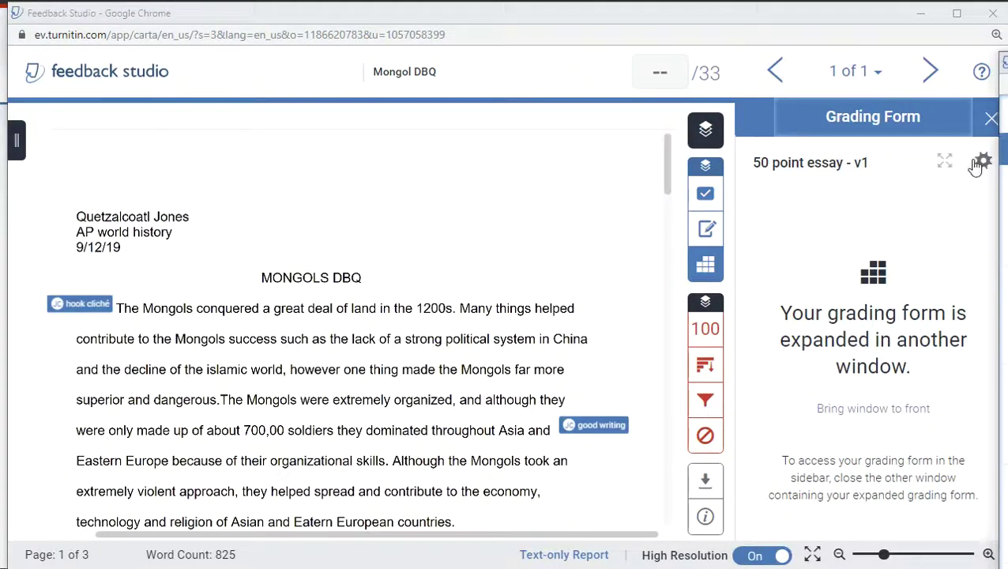
click(705, 194)
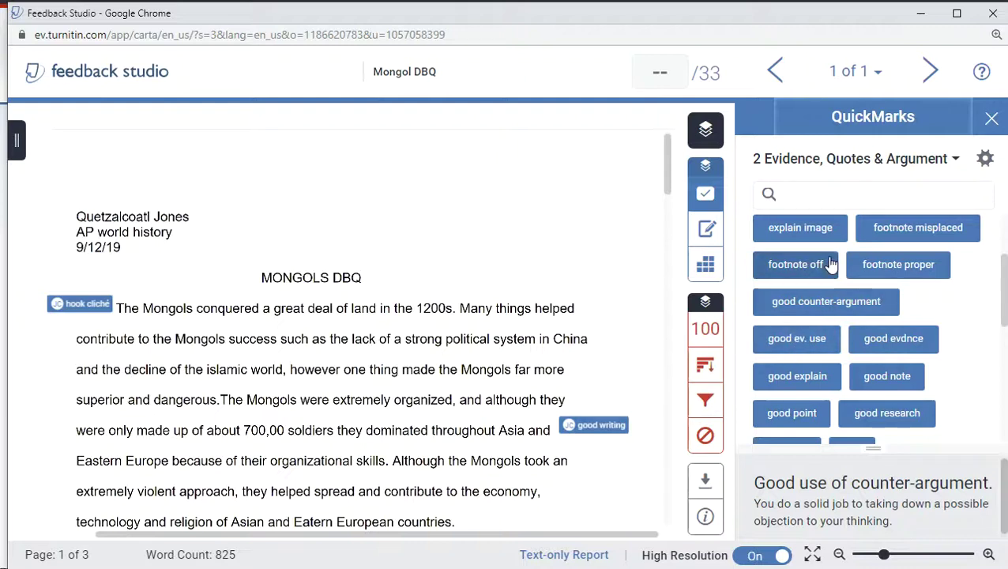
Place the "need ¶ trans" QuickMark from the "4 Structure" set under "The Mongols were extremely organized" in the first paragraph
click(832, 158)
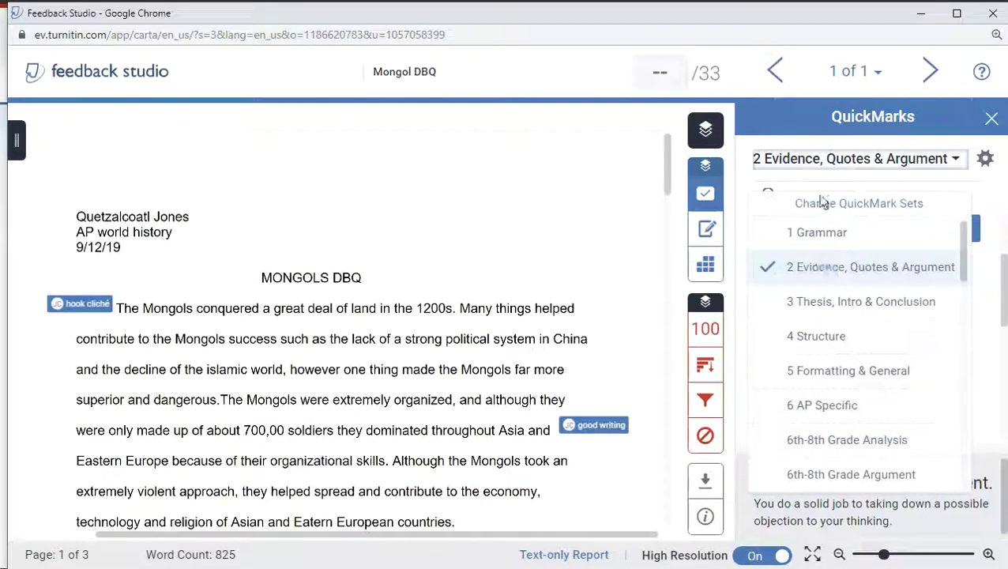
click(821, 337)
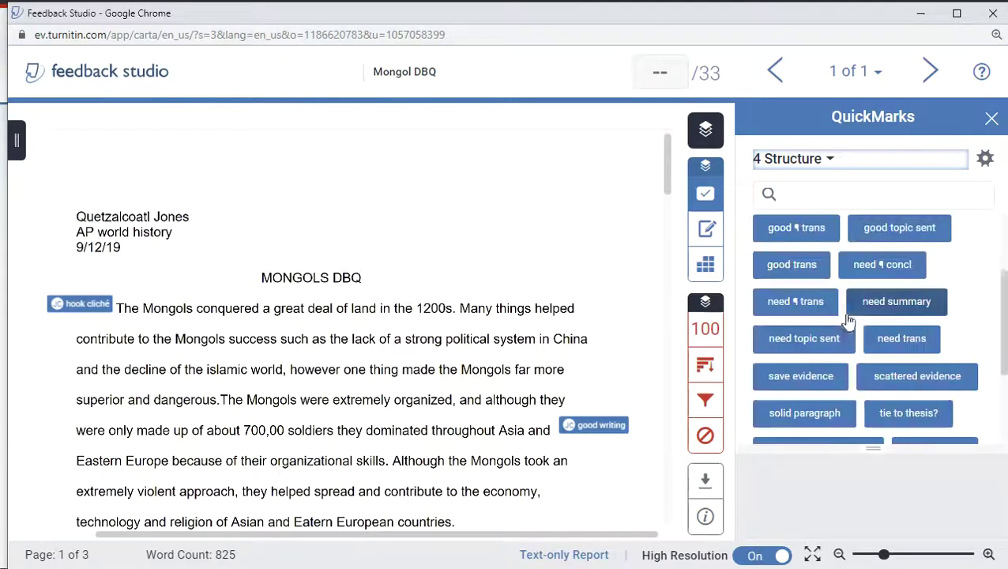
drag(799, 299, 229, 419)
scroll(456, 388, down, 6)
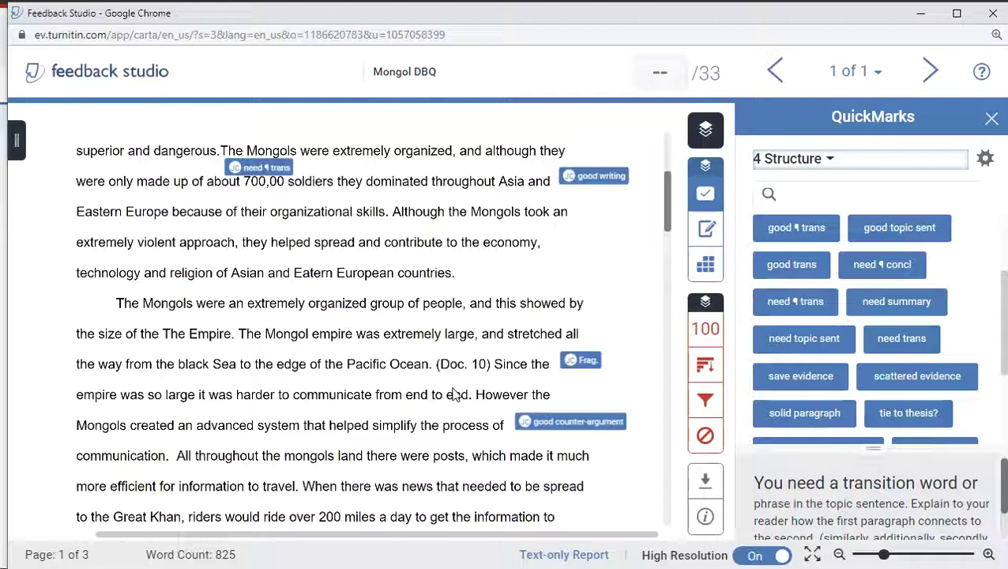
scroll(456, 394, up, 1)
scroll(457, 391, up, 5)
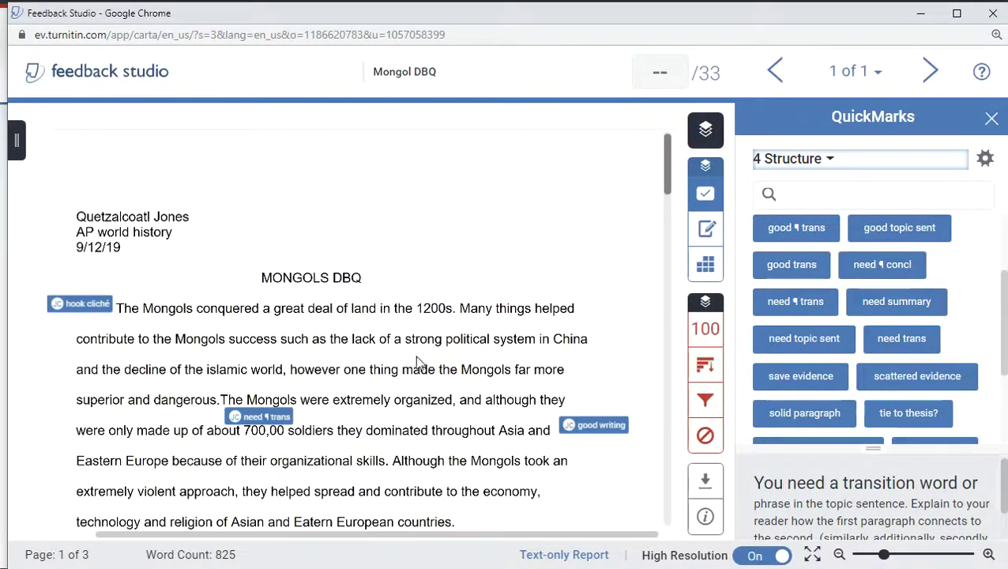
mouse_move(1006, 61)
mouse_down()
mouse_move(956, 109)
mouse_move(1007, 73)
mouse_up()
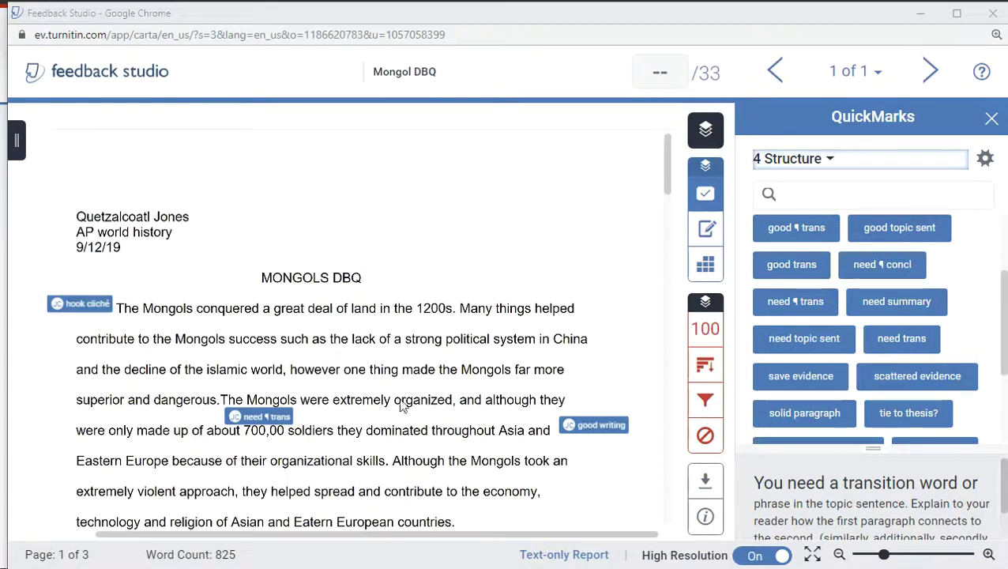
scroll(455, 383, down, 1)
scroll(455, 383, down, 1)
scroll(456, 385, up, 2)
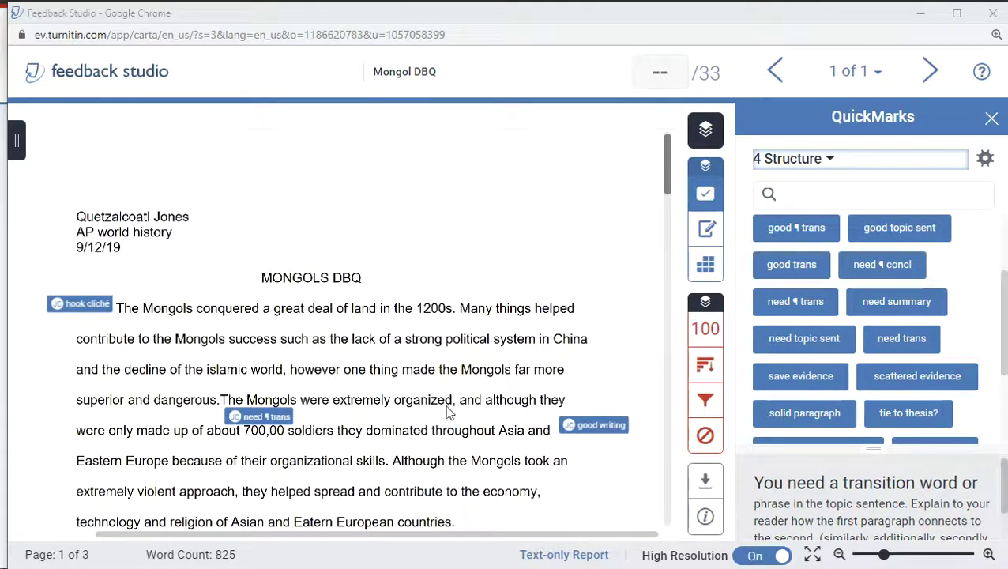
Read the comment text behind the "need ¶ trans" mark in the first paragraph and close it again
scroll(442, 410, down, 3)
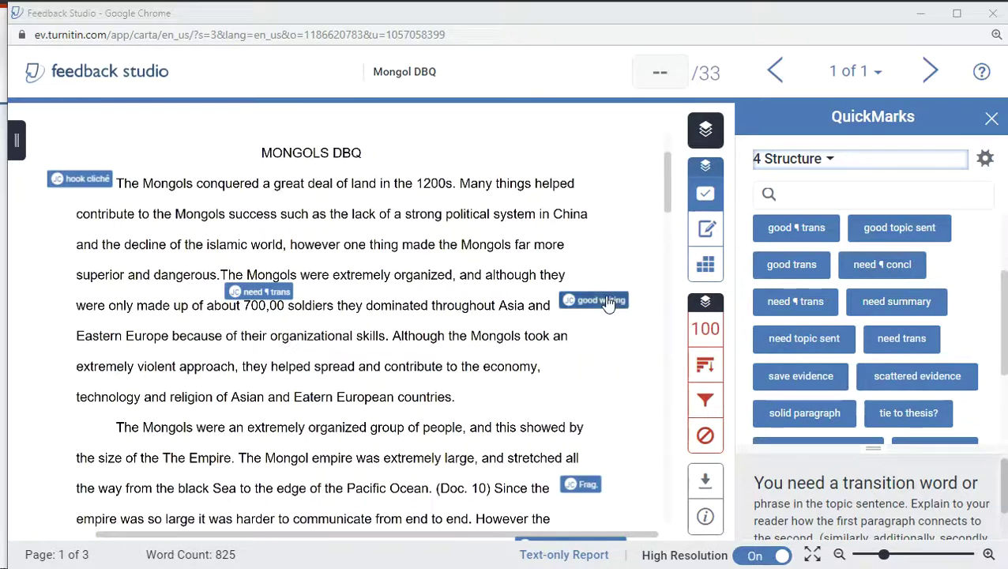
click(260, 292)
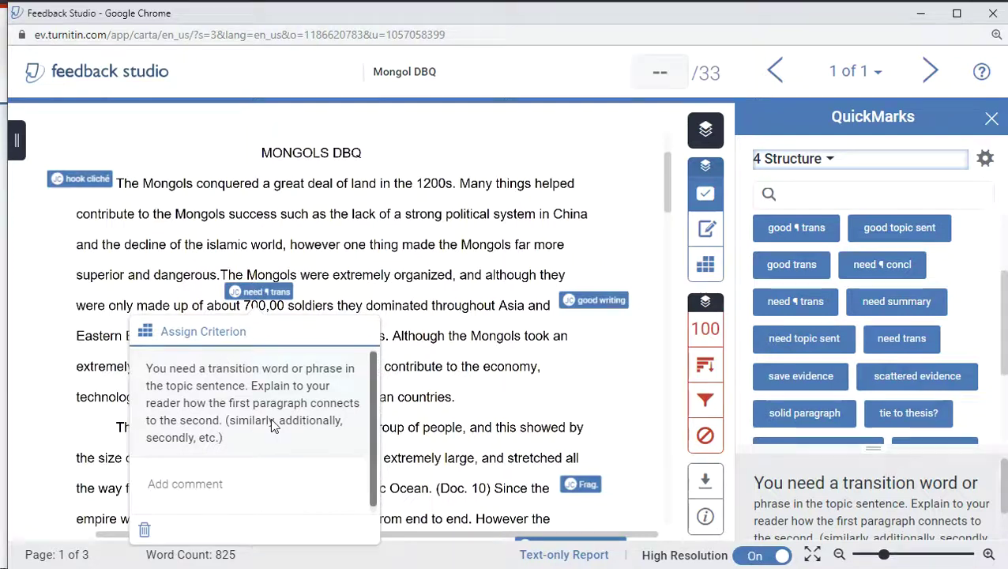
click(405, 258)
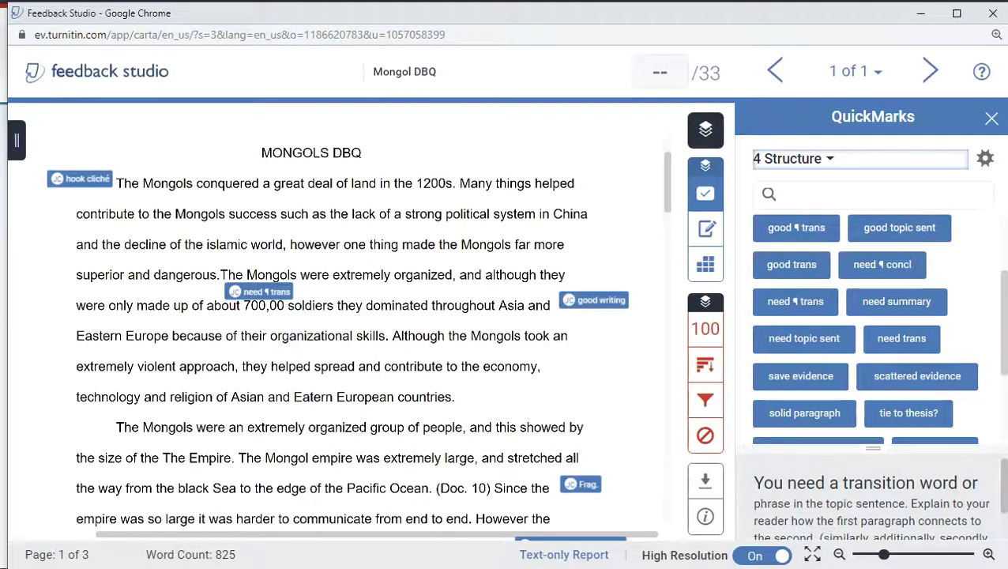